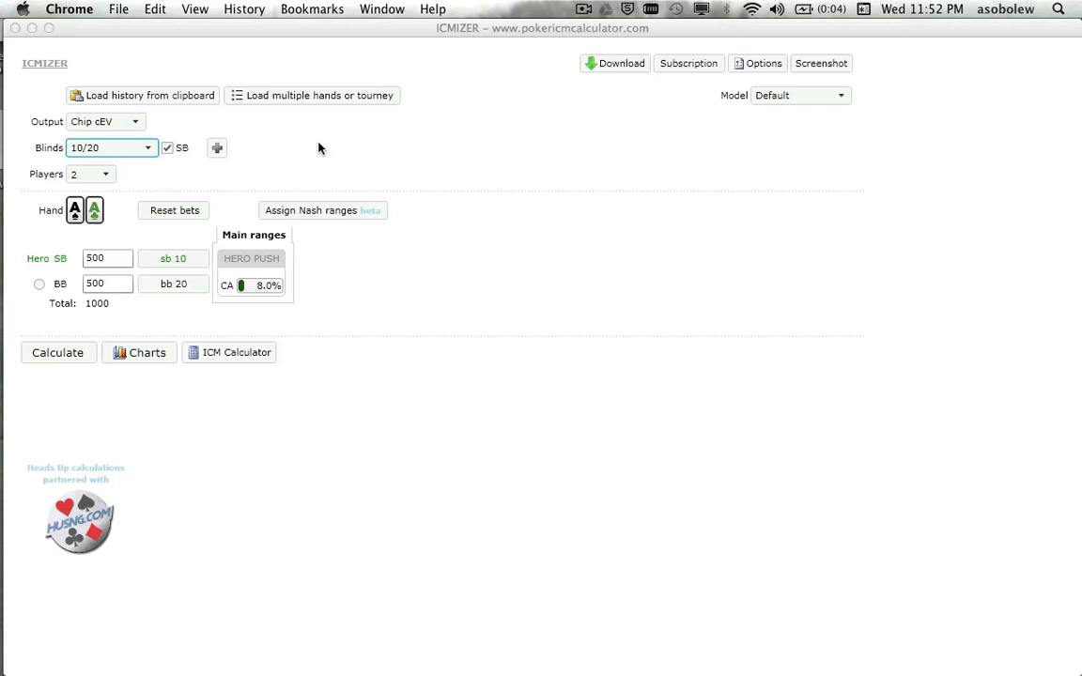
- Set the BB's calling range to 66+, A5s+, A7o+, KTs+ and KQo
{"action": "left_click", "coordinate": [137, 125]}
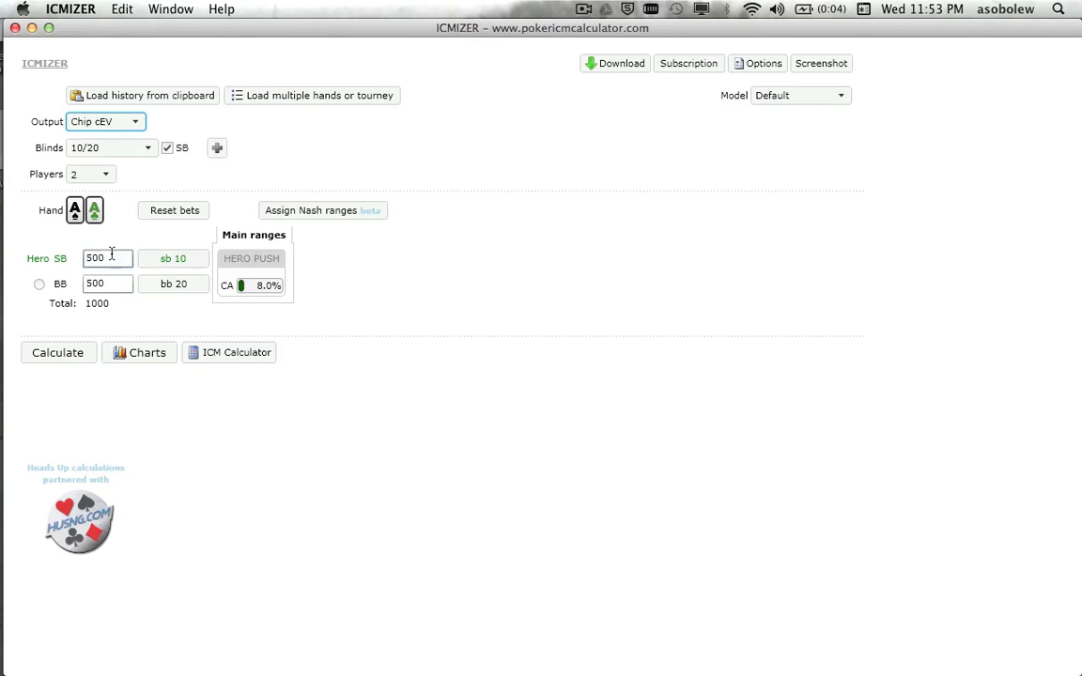
{"action": "left_click", "coordinate": [238, 260]}
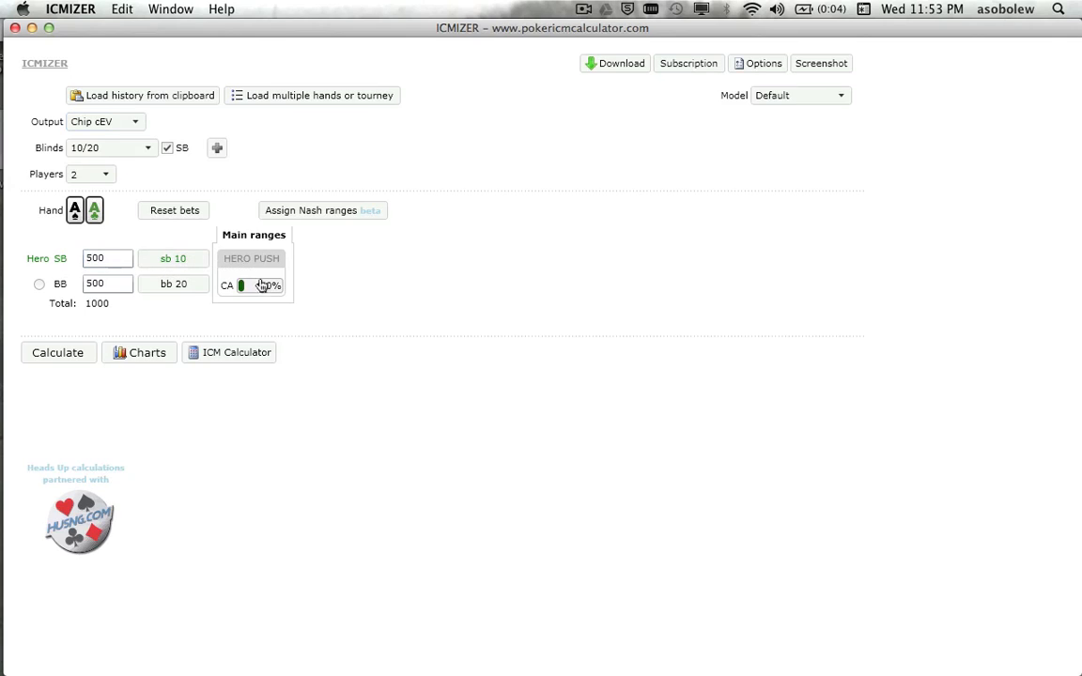
{"action": "left_click", "coordinate": [243, 291]}
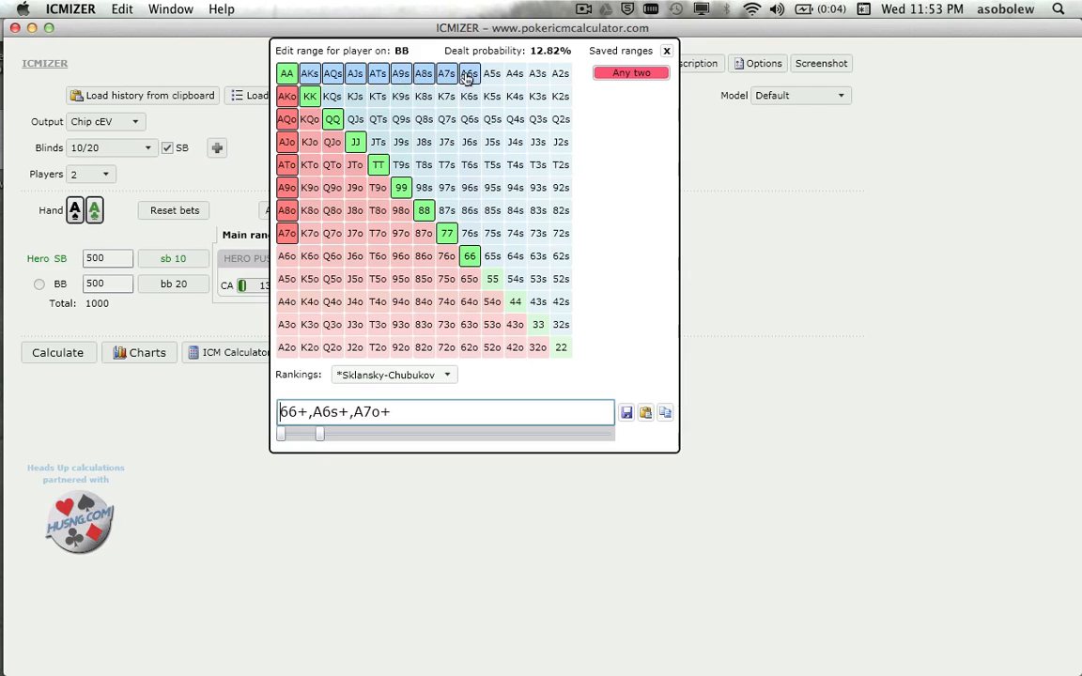
{"action": "left_click", "coordinate": [490, 77]}
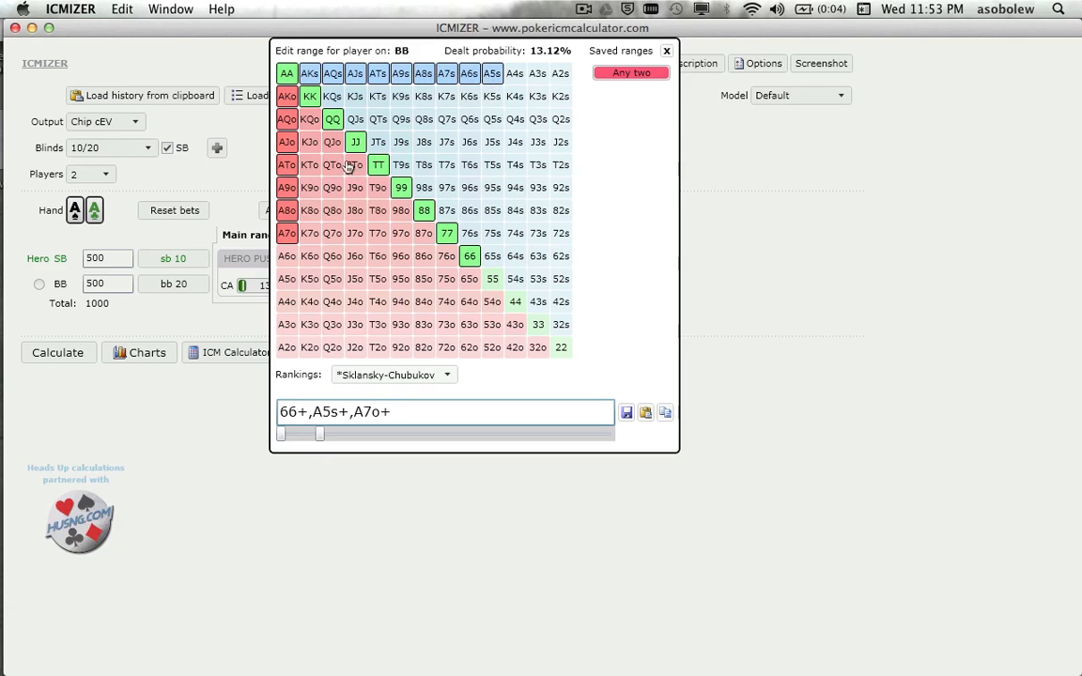
{"action": "left_click", "coordinate": [308, 121]}
{"action": "left_click_drag", "start_coordinate": [340, 98], "coordinate": [377, 99]}
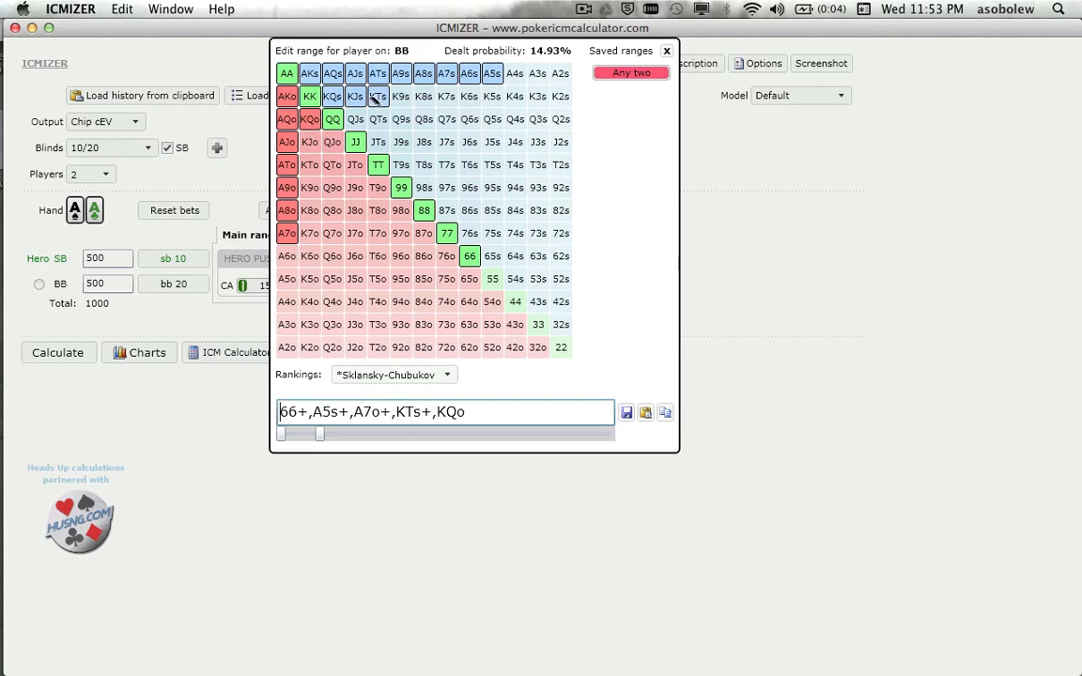
- Add QJs, 55 and 44 to the BB's calling range and calculate the hero's push results
{"action": "left_click", "coordinate": [358, 123]}
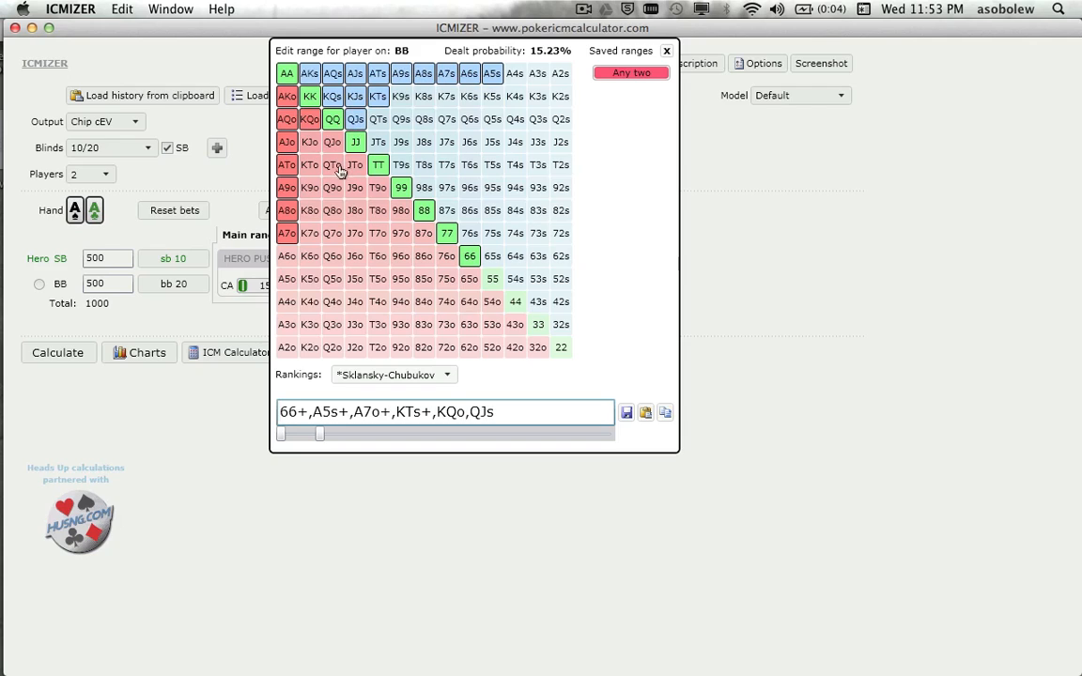
{"action": "left_click", "coordinate": [378, 99]}
{"action": "left_click", "coordinate": [376, 102]}
{"action": "left_click", "coordinate": [491, 278]}
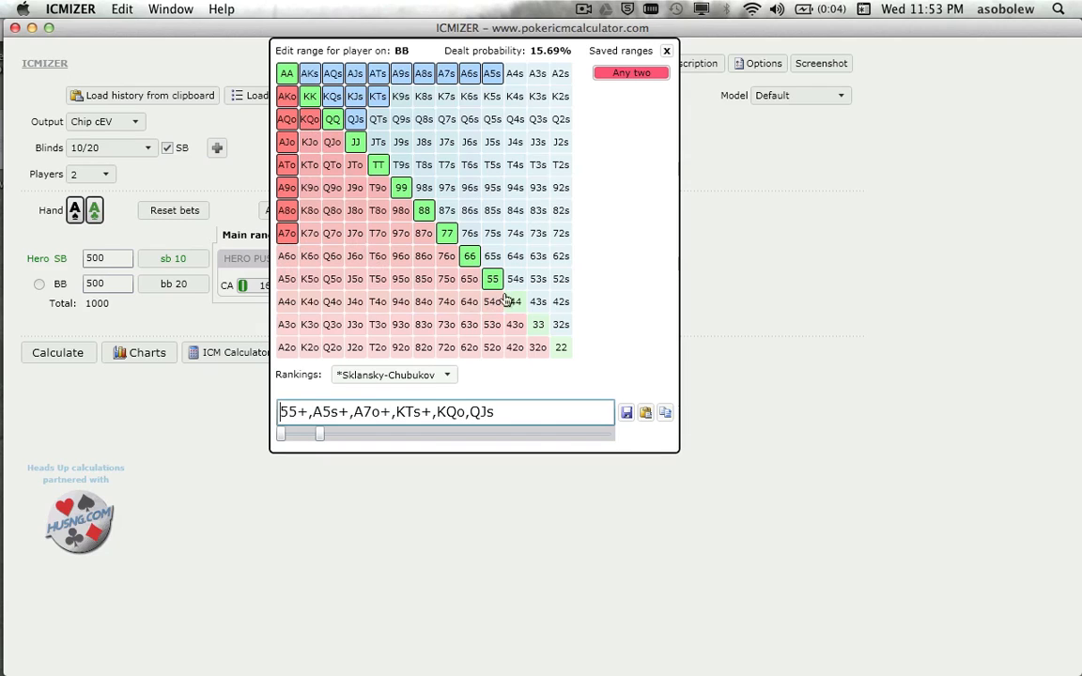
{"action": "left_click", "coordinate": [514, 301]}
{"action": "key", "text": "Return"}
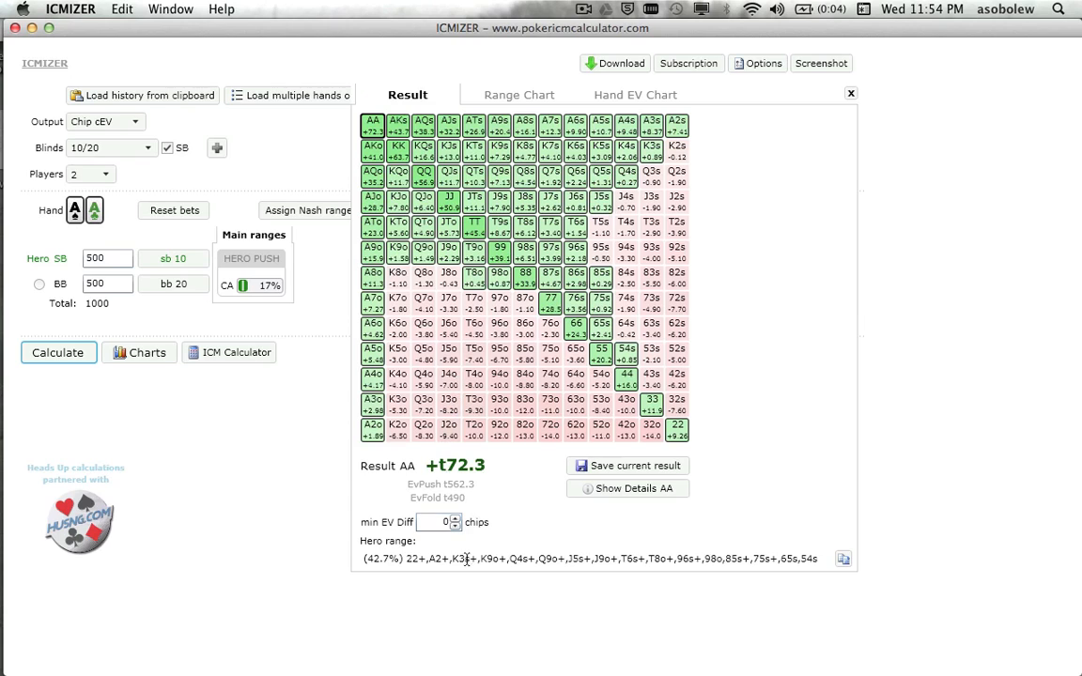
- Set the min EV Diff of the results to 5 chips
{"action": "left_click", "coordinate": [456, 519]}
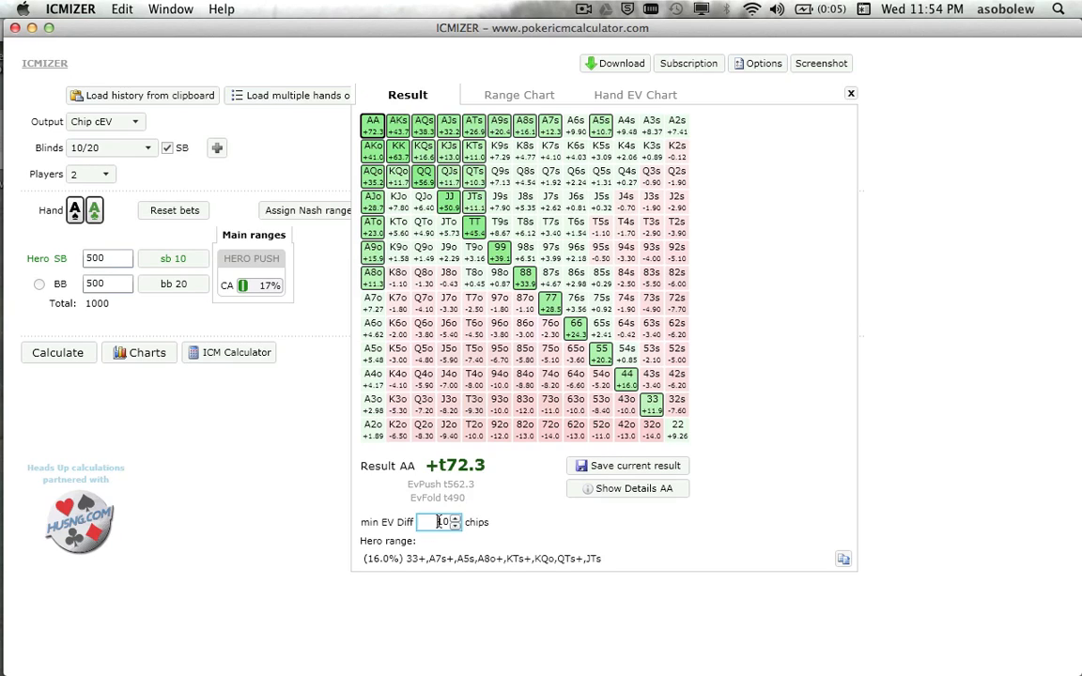
{"action": "key", "text": "BackSpace"}
{"action": "key", "text": "BackSpace"}
{"action": "type", "text": "5"}
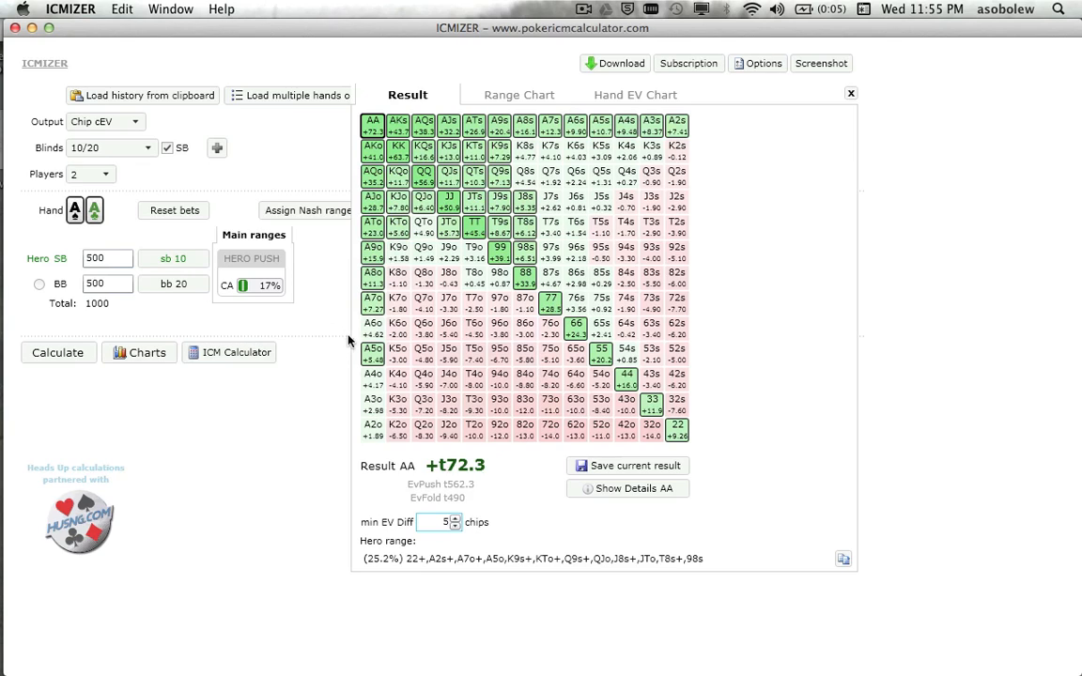
- Readjust the BB's calling range and recalculate the hero's push results
{"action": "left_click", "coordinate": [245, 287]}
{"action": "left_click", "coordinate": [671, 55]}
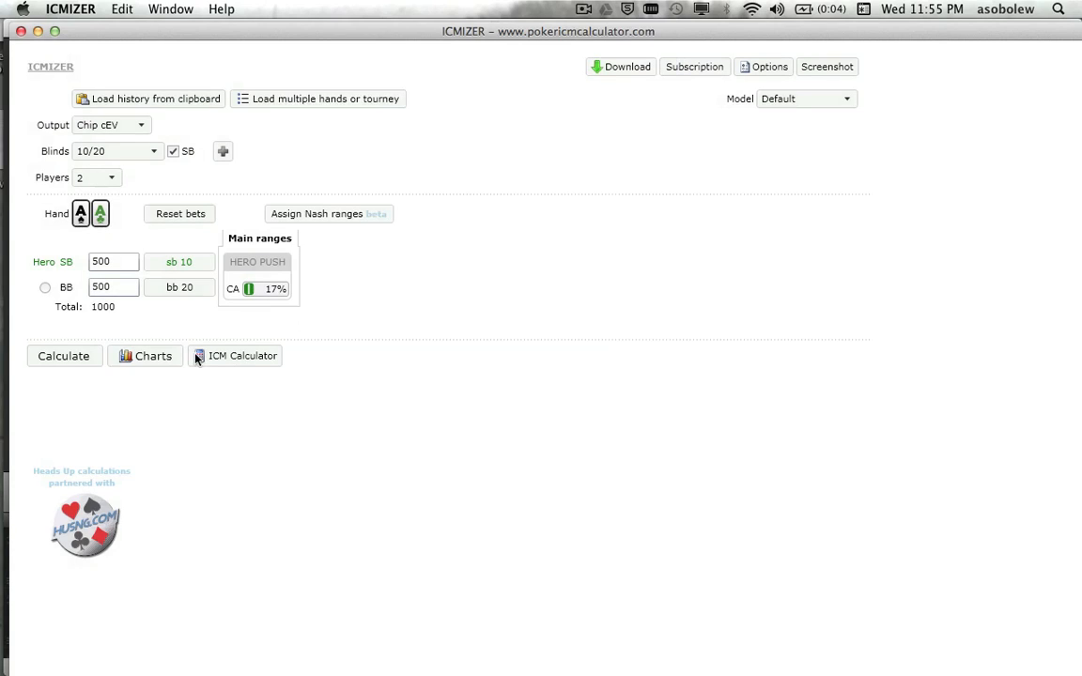
{"action": "left_click", "coordinate": [42, 364]}
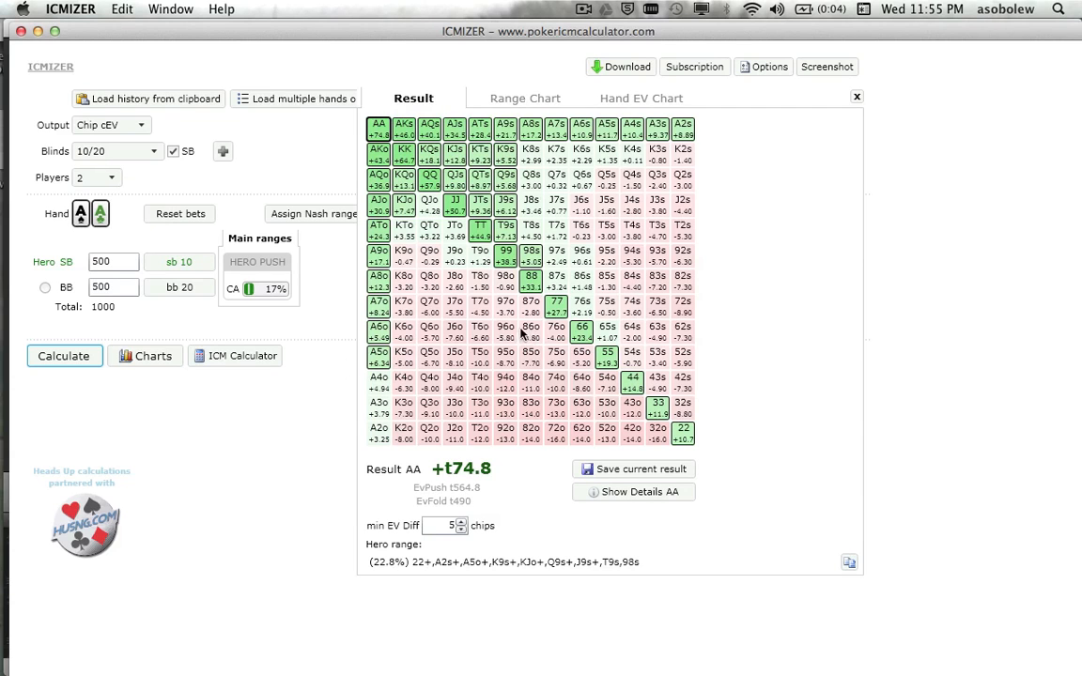
- Set the hero's SB stack to 200 and the BB stack to 800
{"action": "left_click", "coordinate": [251, 291]}
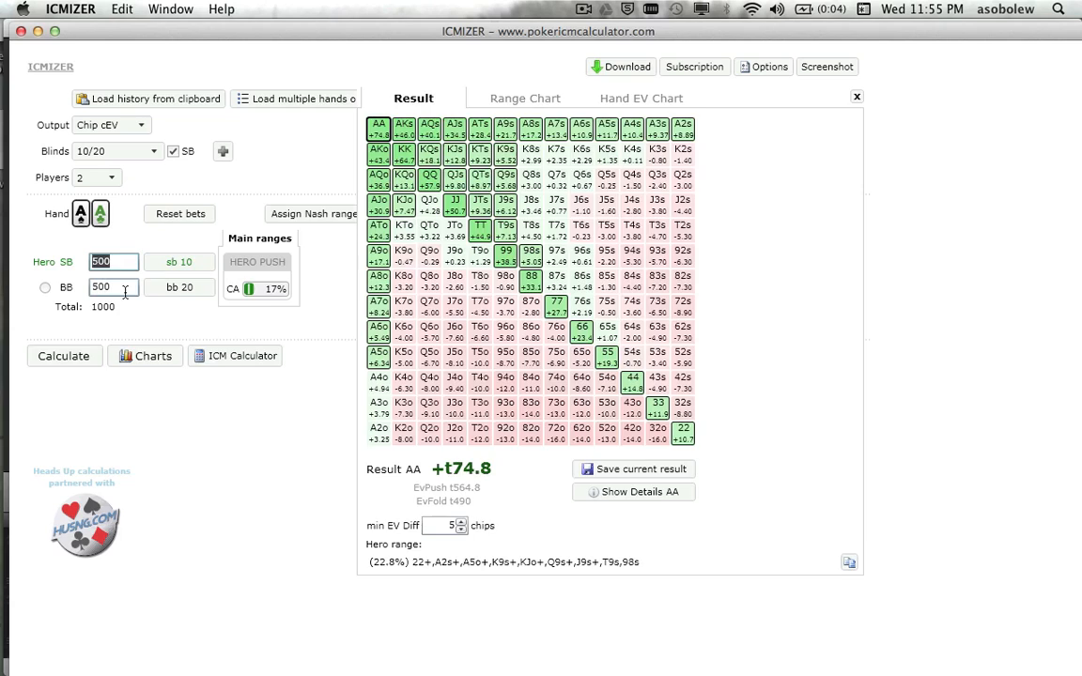
{"action": "type", "text": "200"}
{"action": "left_click", "coordinate": [105, 288]}
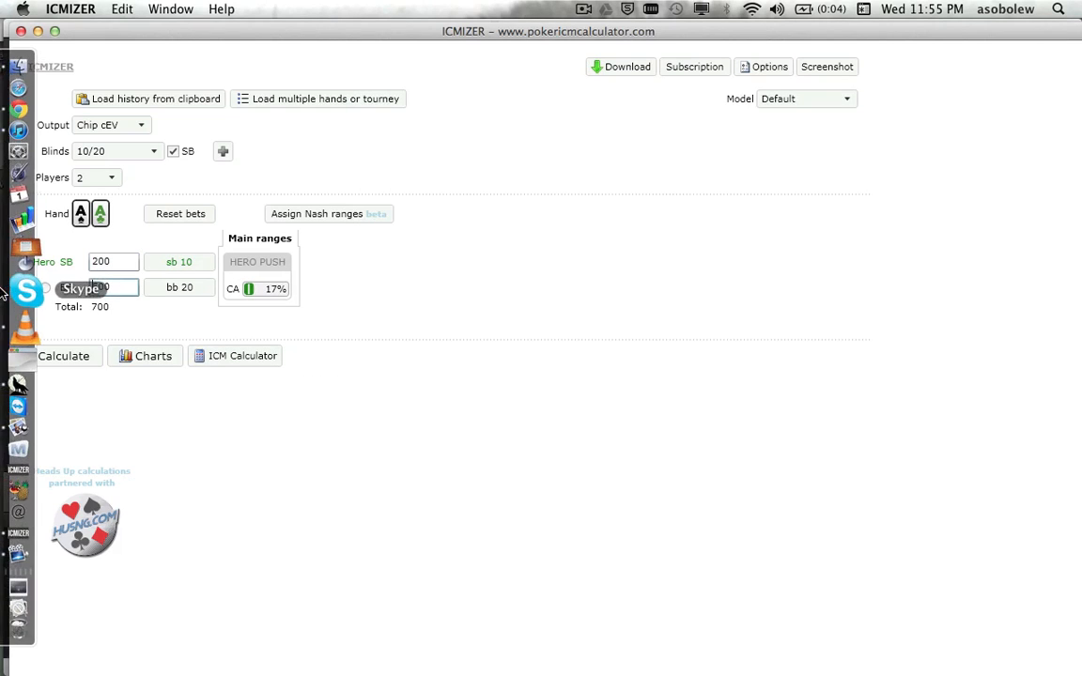
{"action": "left_click_drag", "start_coordinate": [123, 290], "coordinate": [2, 293]}
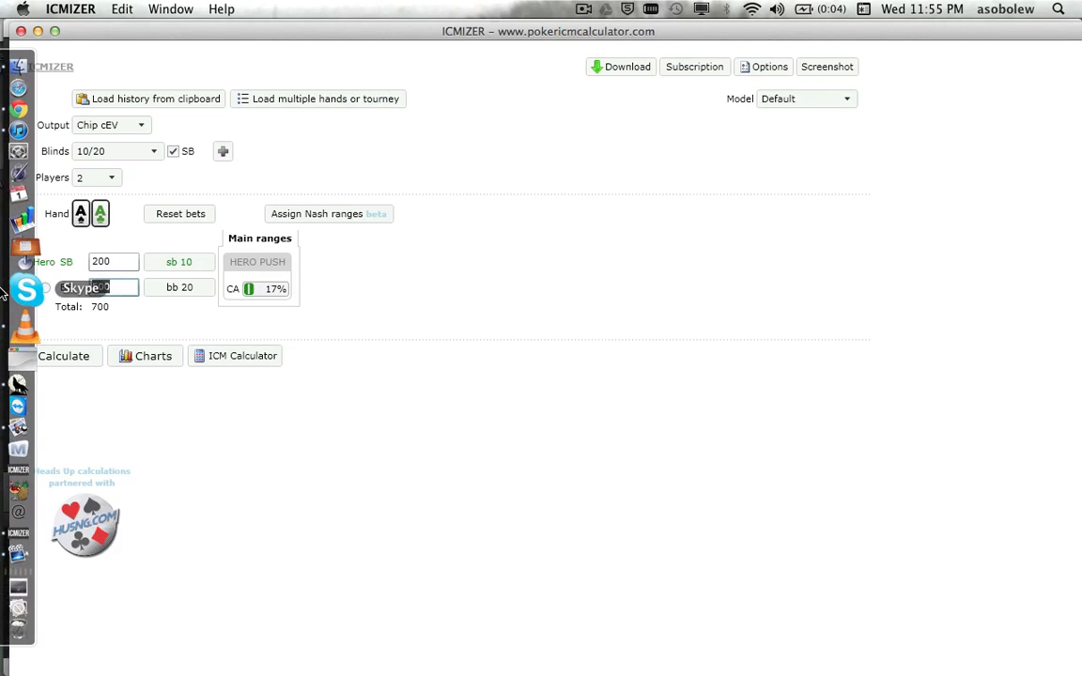
{"action": "type", "text": "800"}
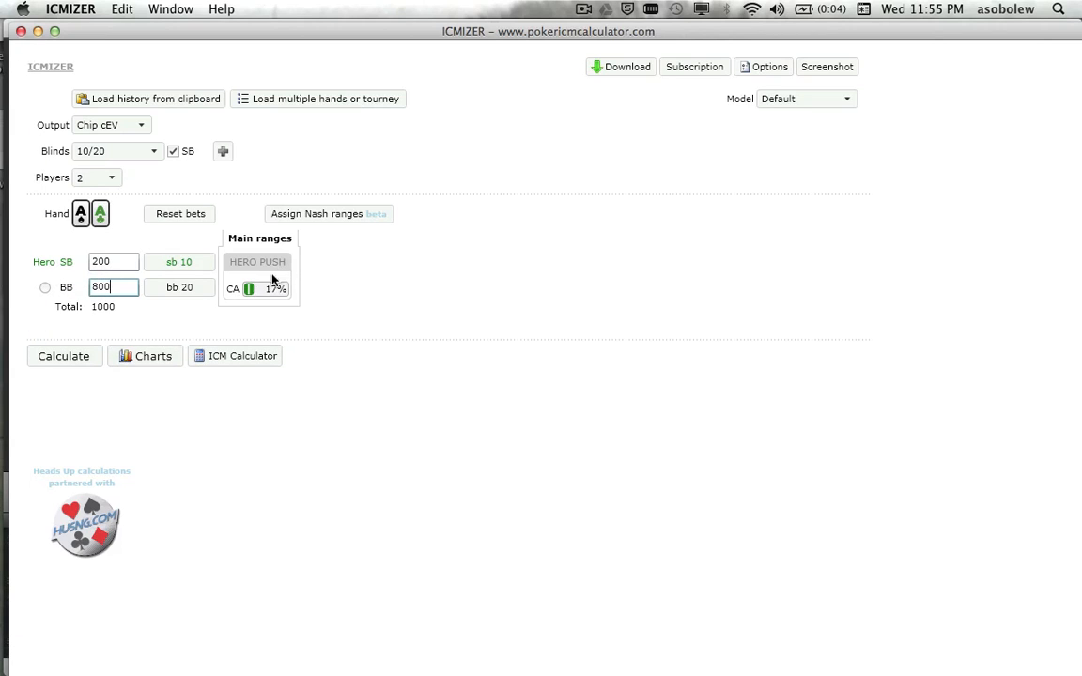
- Calculate the hero's push results, first with the current calling range and again with assigned Nash ranges
{"action": "left_click", "coordinate": [47, 361]}
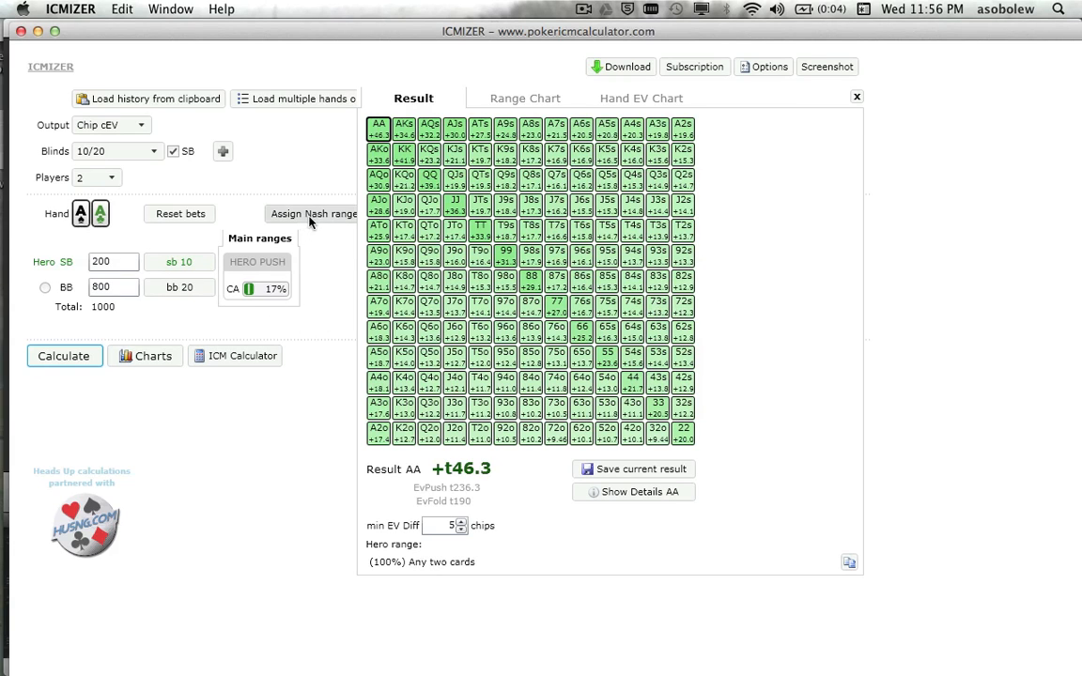
{"action": "left_click", "coordinate": [338, 215]}
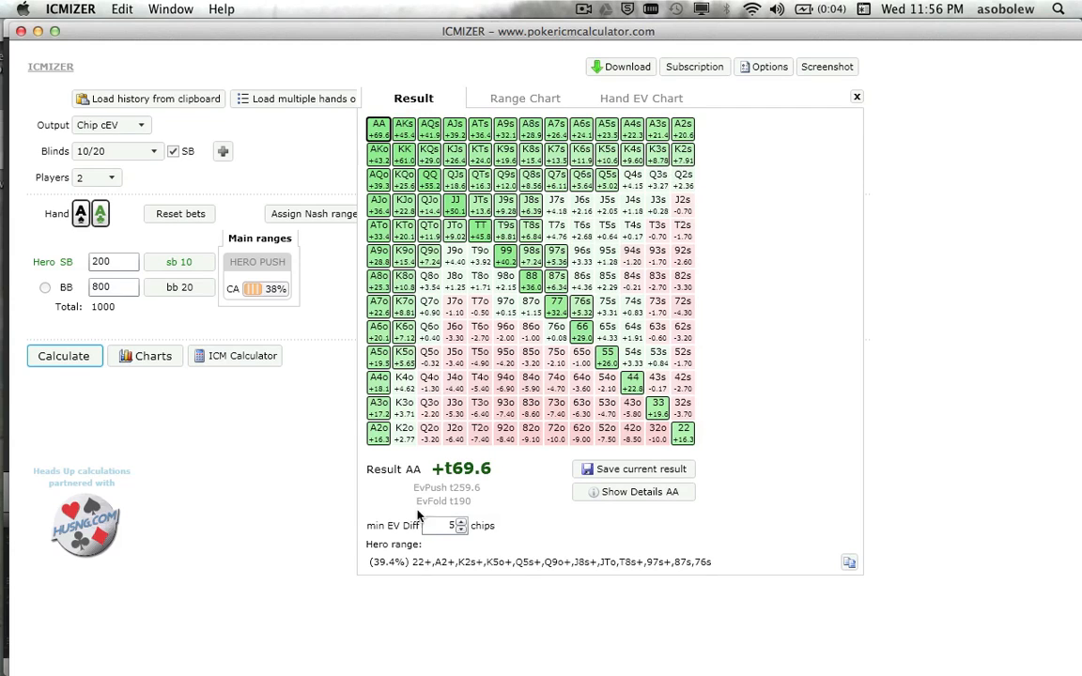
{"action": "mouse_move", "coordinate": [451, 528]}
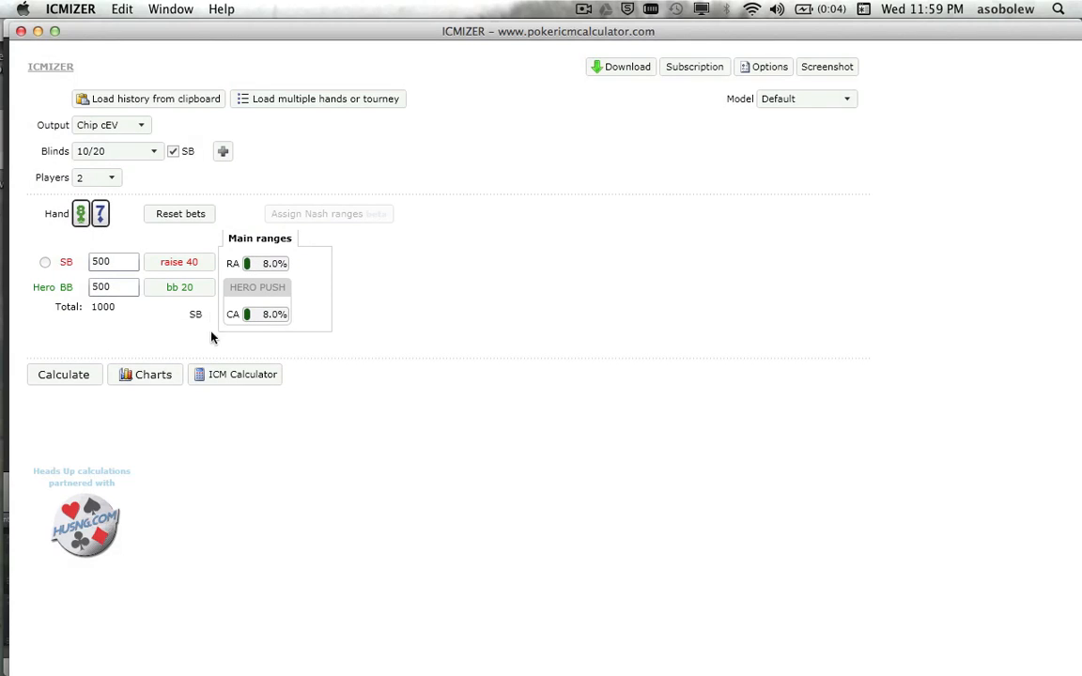
- Open the SB's raising range, widen it to about 85%, remove 92o and 93o, and include the weakest suited hands such as 72s and 32s
{"action": "left_click", "coordinate": [247, 269]}
{"action": "left_click_drag", "start_coordinate": [315, 439], "coordinate": [578, 443]}
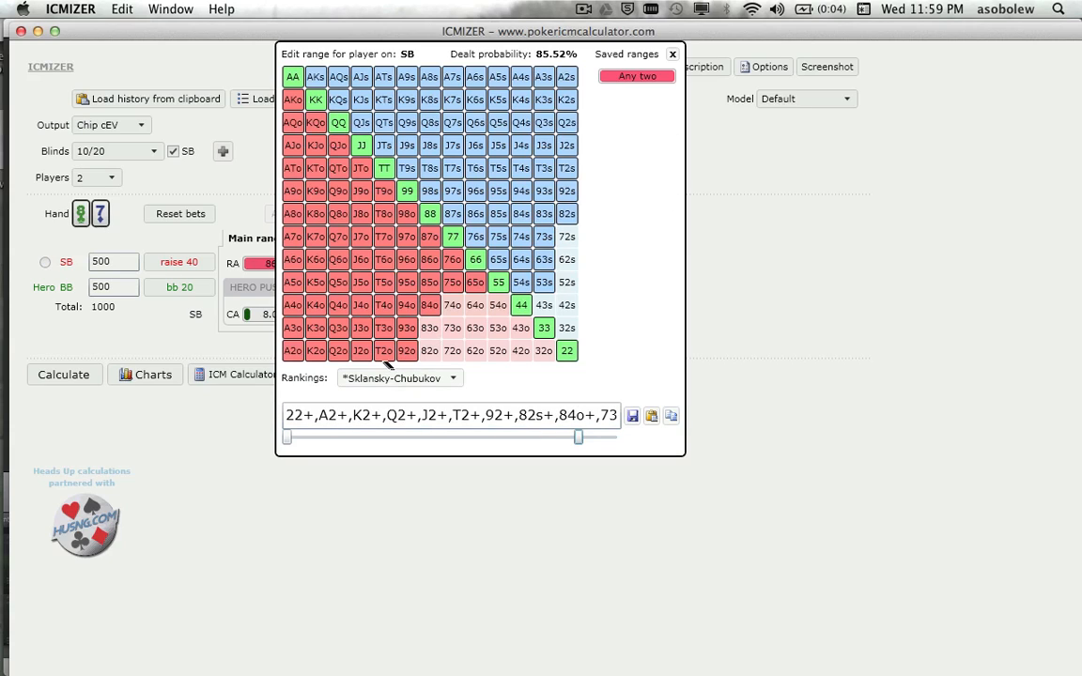
{"action": "left_click", "coordinate": [406, 354]}
{"action": "left_click", "coordinate": [405, 328]}
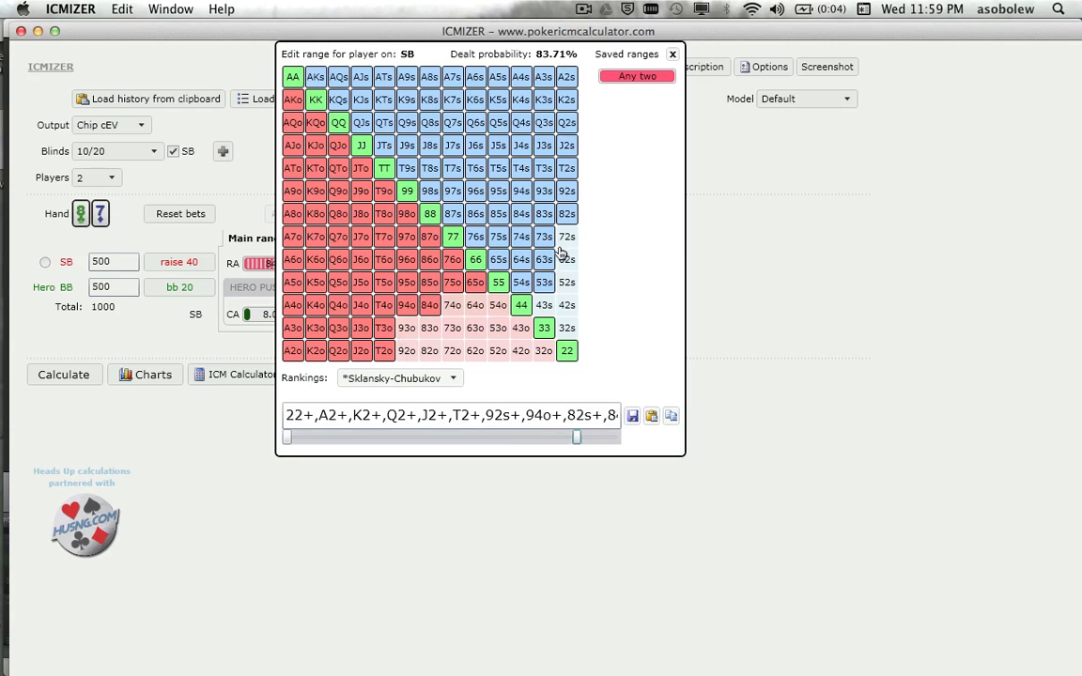
{"action": "left_click_drag", "start_coordinate": [564, 236], "coordinate": [566, 281]}
{"action": "left_click_drag", "start_coordinate": [566, 324], "coordinate": [512, 292]}
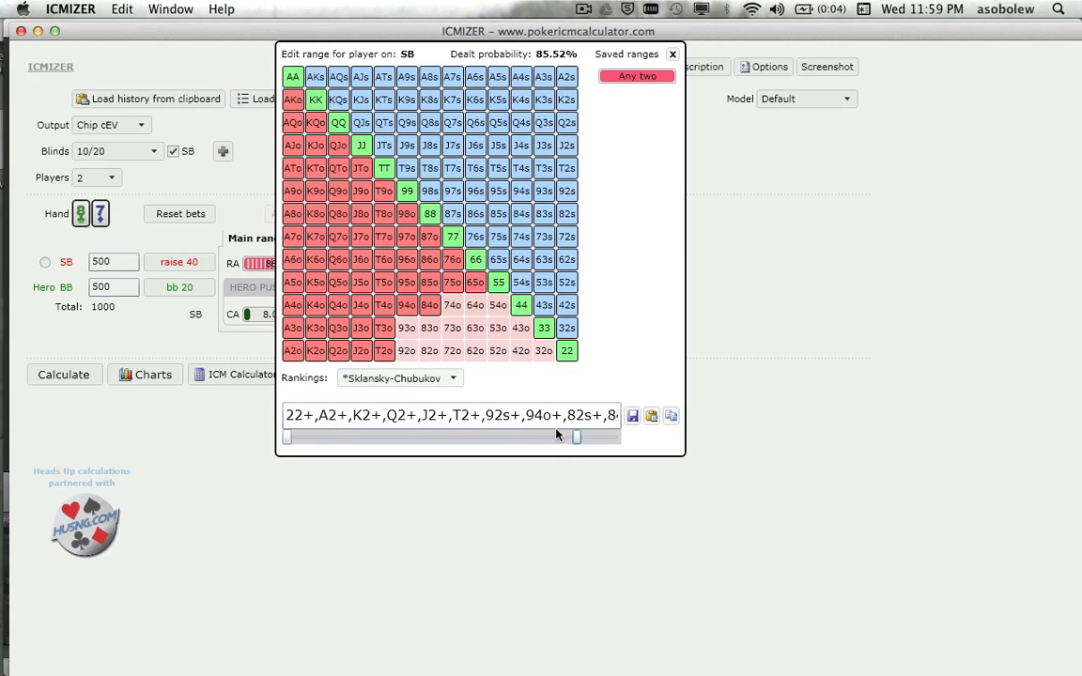
- Try the Power Push hand ranking for the SB's raising range, set to about 85% of hands
{"action": "left_click_drag", "start_coordinate": [577, 437], "coordinate": [560, 438]}
{"action": "left_click", "coordinate": [399, 377]}
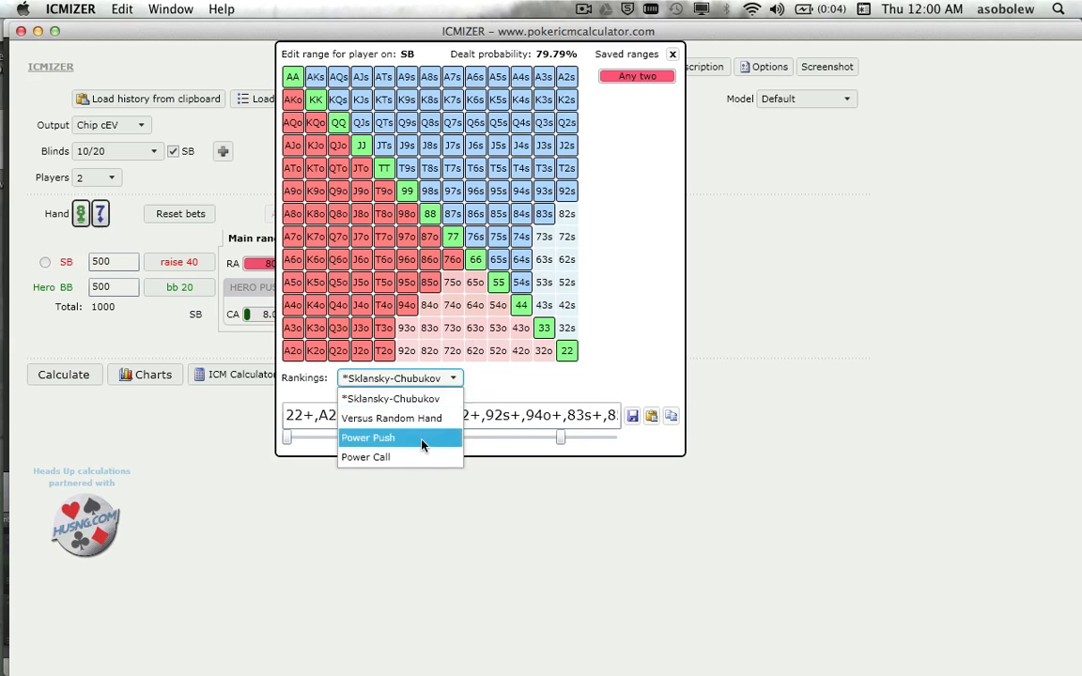
{"action": "left_click", "coordinate": [421, 443]}
{"action": "left_click_drag", "start_coordinate": [561, 437], "coordinate": [583, 460]}
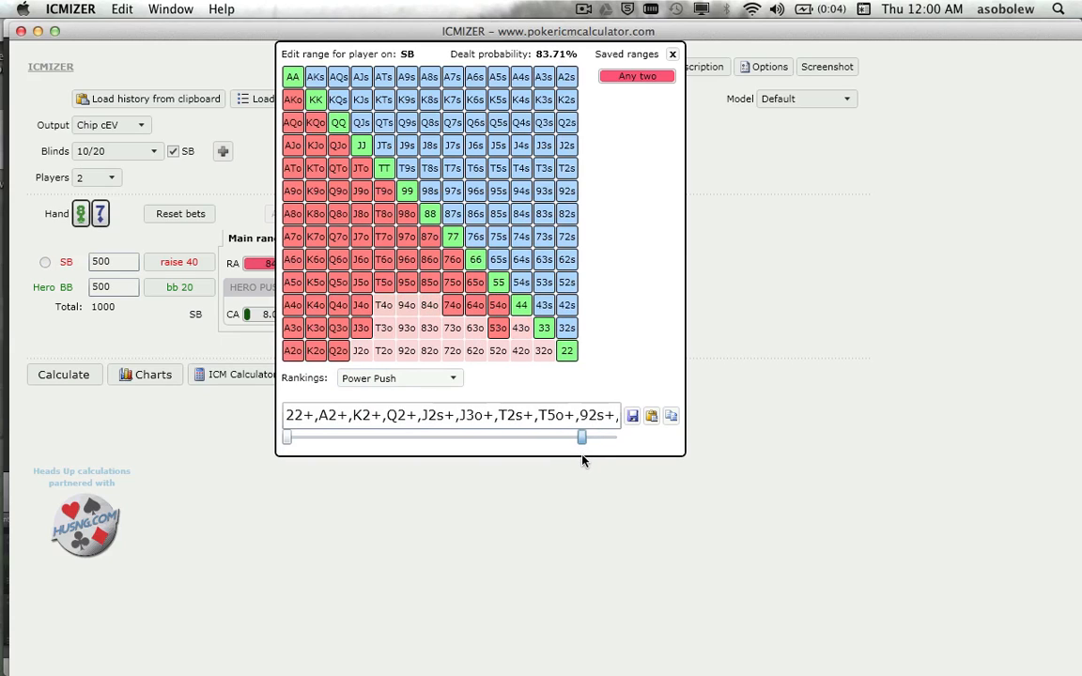
- Try the Power Call hand ranking for the SB's raising range, set to about 82% of hands
{"action": "left_click", "coordinate": [455, 379]}
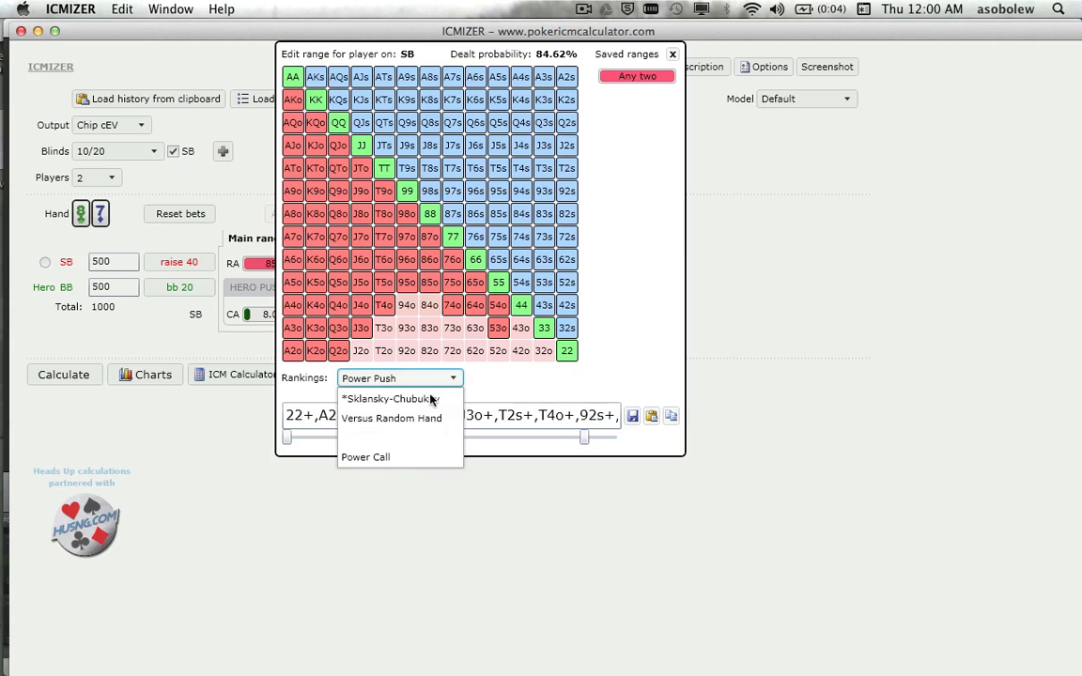
{"action": "left_click", "coordinate": [411, 458]}
{"action": "mouse_move", "coordinate": [583, 442]}
{"action": "left_mouse_down"}
{"action": "mouse_move", "coordinate": [545, 441]}
{"action": "mouse_move", "coordinate": [574, 448]}
{"action": "left_mouse_up"}
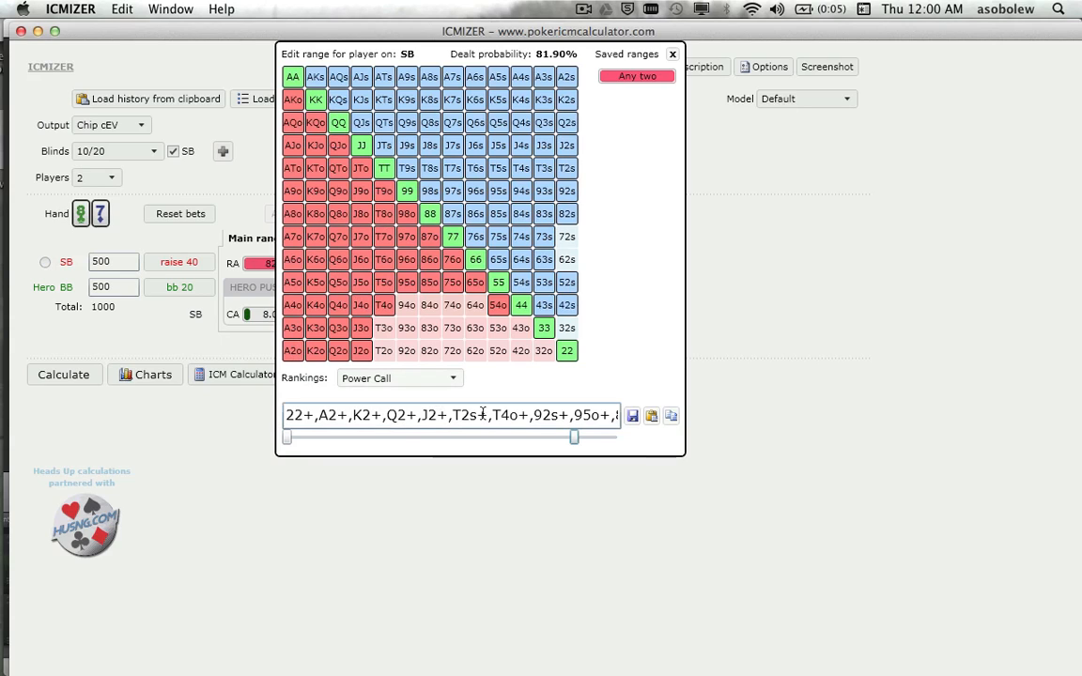
- Switch the SB's raising range back to the Sklansky-Chubukov ranking and set it to about 86% of hands
{"action": "left_click", "coordinate": [452, 377]}
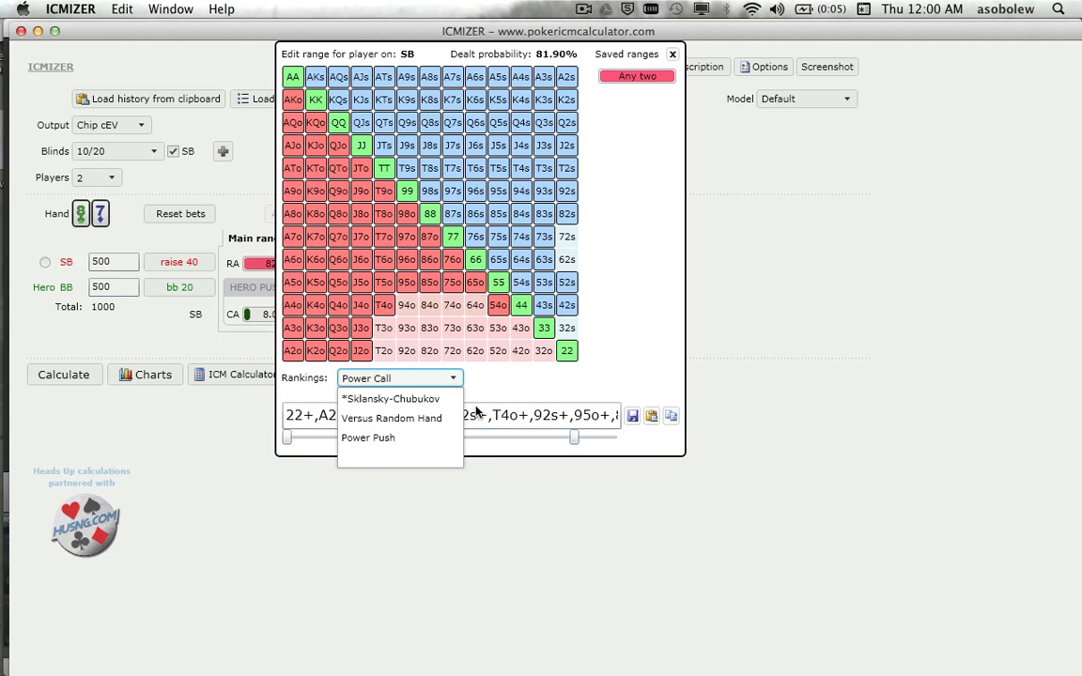
{"action": "left_click", "coordinate": [394, 398]}
{"action": "mouse_move", "coordinate": [578, 445]}
{"action": "left_mouse_down"}
{"action": "mouse_move", "coordinate": [562, 443]}
{"action": "mouse_move", "coordinate": [582, 443]}
{"action": "left_mouse_up"}
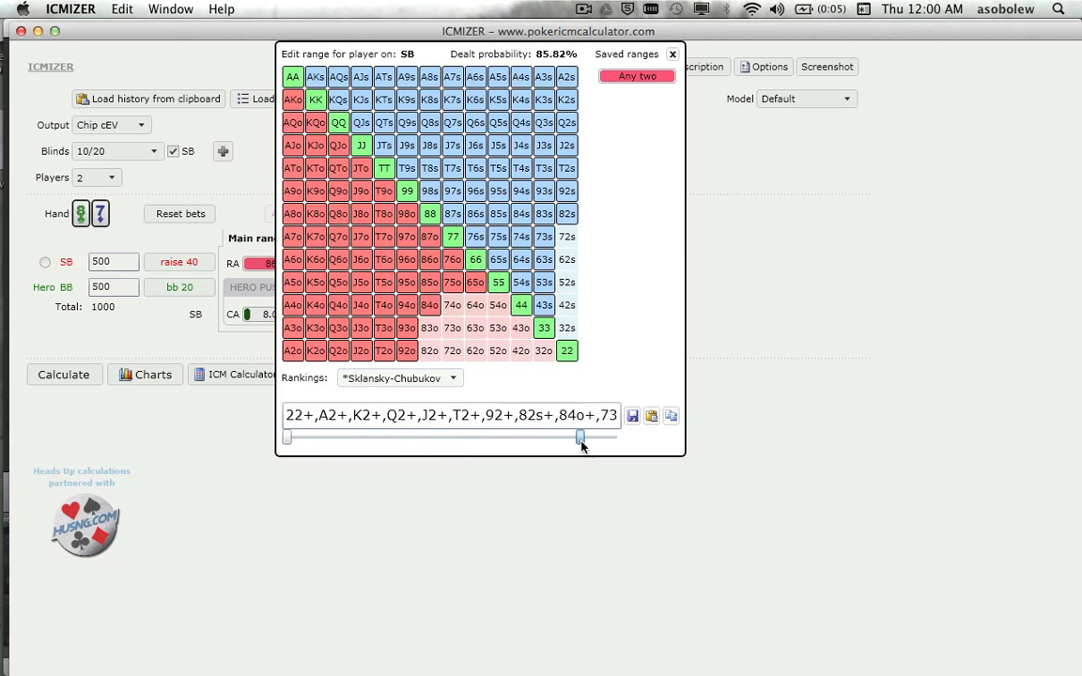
- Add 72s, 62s, 52s, 42s and 32s to the SB's raising range, and remove weak offsuit hands including 84o, 93o, 92o and T2o
{"action": "left_click", "coordinate": [569, 241]}
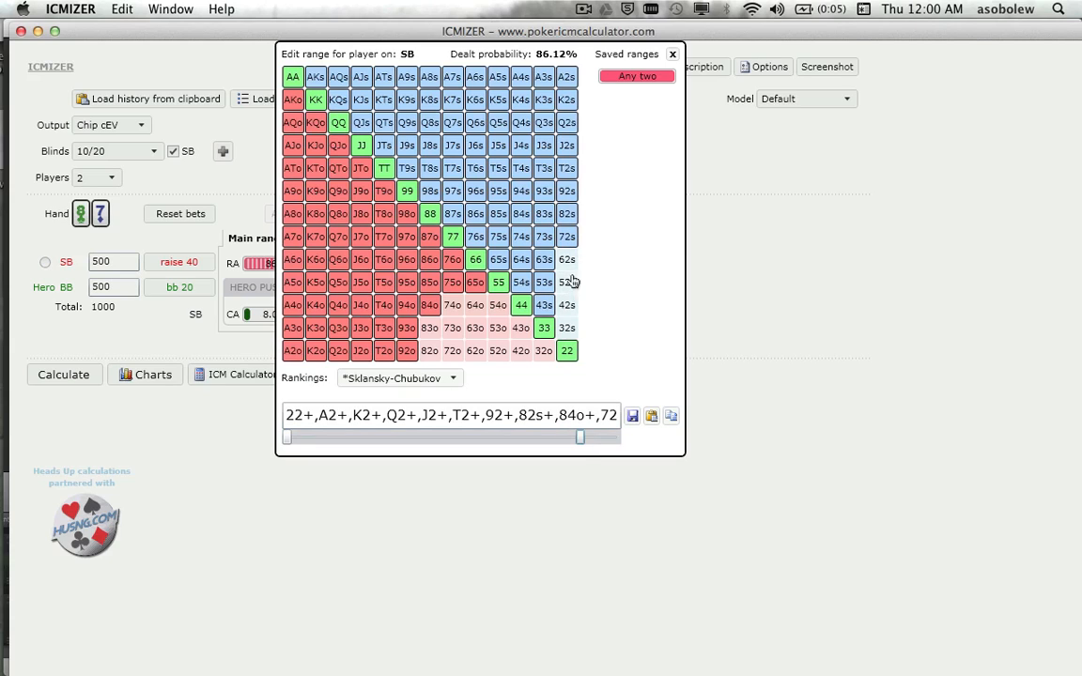
{"action": "left_click_drag", "start_coordinate": [569, 263], "coordinate": [569, 328]}
{"action": "left_click", "coordinate": [429, 305]}
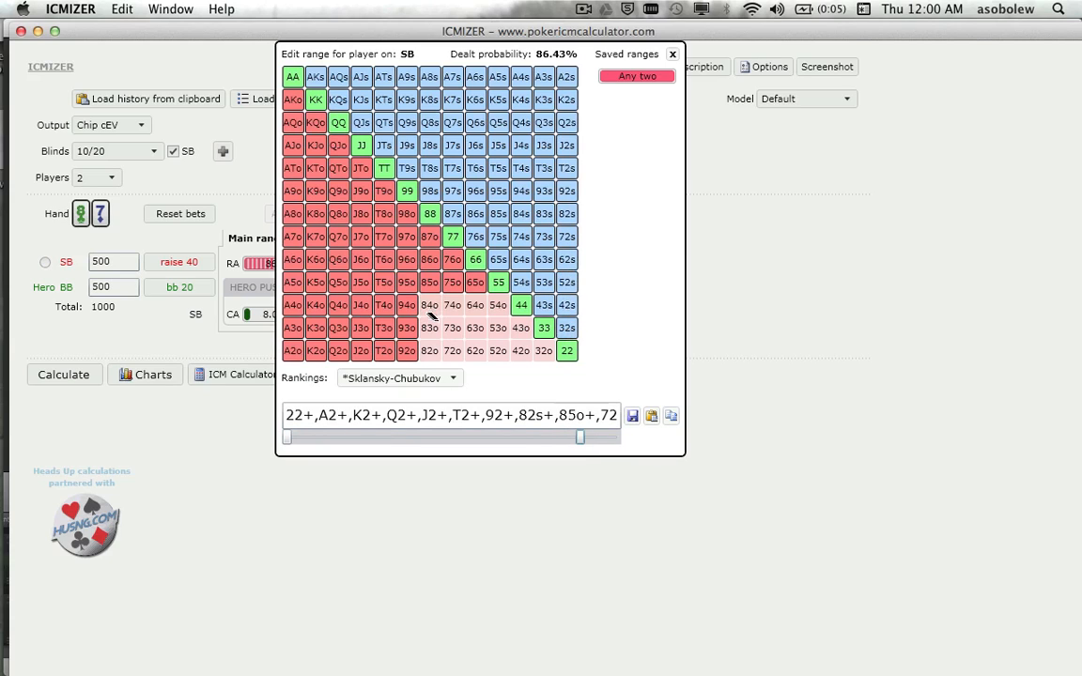
{"action": "left_click", "coordinate": [407, 328]}
{"action": "left_click", "coordinate": [405, 350]}
{"action": "left_click", "coordinate": [387, 351]}
- Set the SB's call resteal range to 66+, A7s+, A8o+, KJs+ and KQo
{"action": "left_click", "coordinate": [447, 375]}
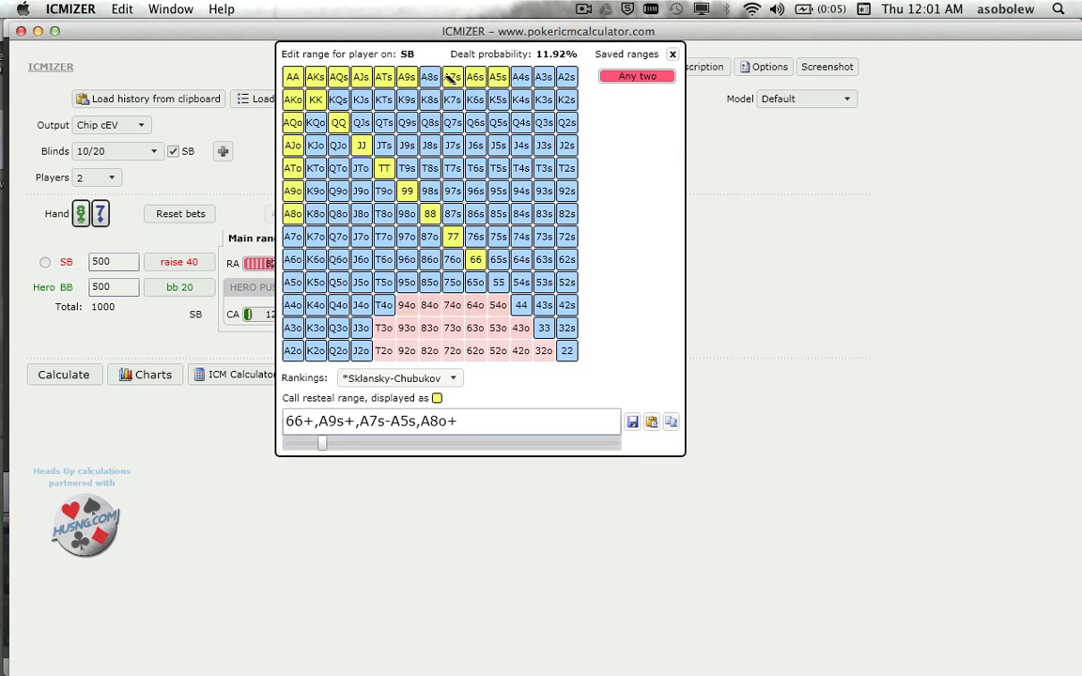
{"action": "left_click", "coordinate": [432, 77]}
{"action": "left_click", "coordinate": [498, 78]}
{"action": "left_click", "coordinate": [479, 78]}
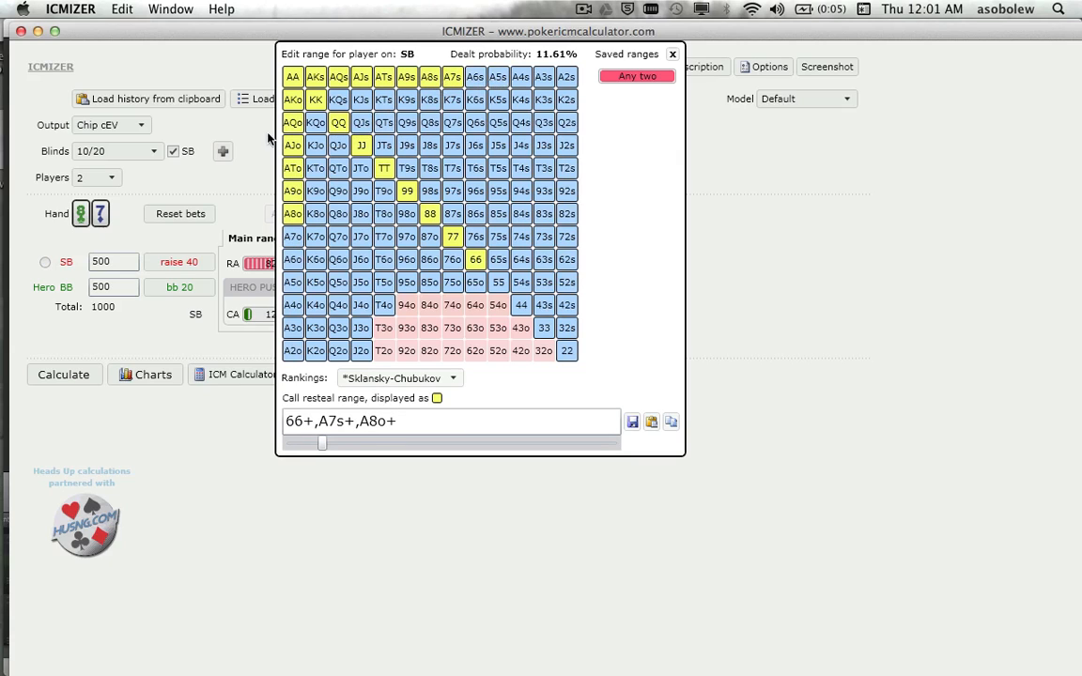
{"action": "left_click", "coordinate": [316, 122]}
{"action": "left_click", "coordinate": [338, 99]}
{"action": "left_click", "coordinate": [362, 101]}
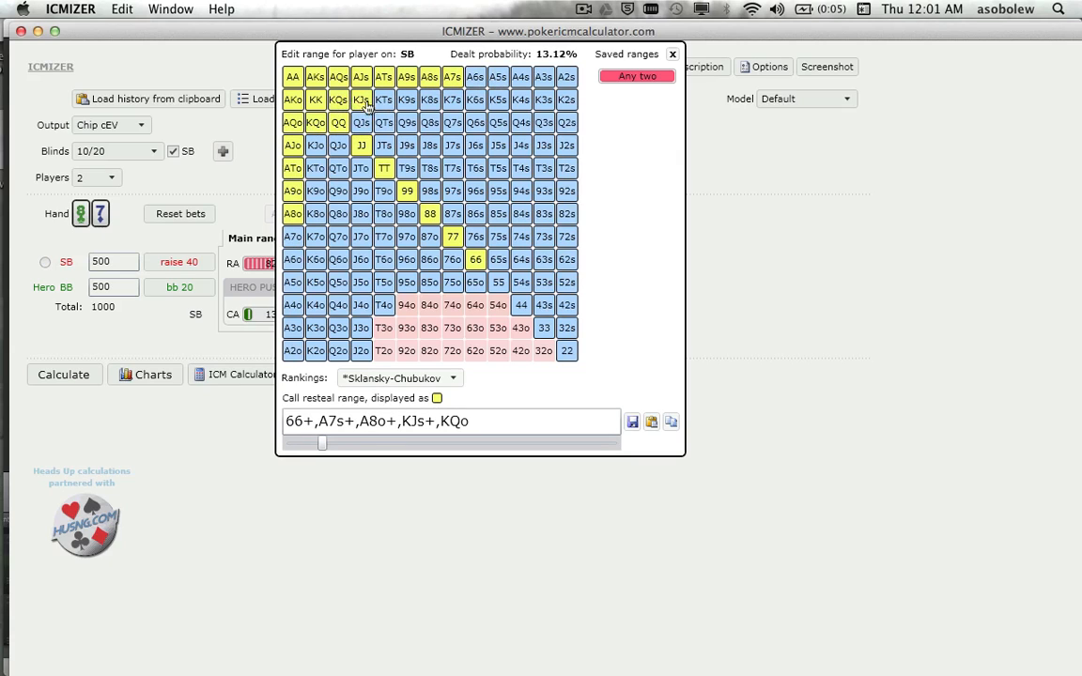
- Add the pairs 55, 44, 33 and 22 to the SB's call resteal range and calculate the hero's push results
{"action": "left_click", "coordinate": [499, 282]}
{"action": "left_click", "coordinate": [521, 305]}
{"action": "left_click", "coordinate": [544, 328]}
{"action": "left_click", "coordinate": [566, 351]}
{"action": "left_click", "coordinate": [672, 54]}
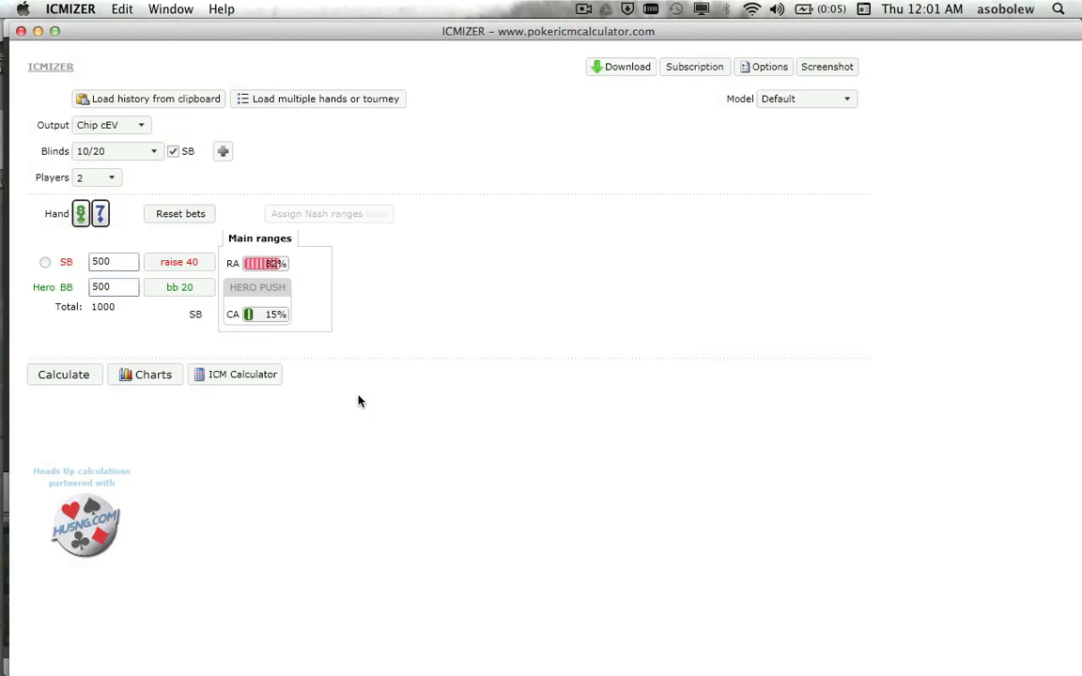
{"action": "left_click", "coordinate": [60, 379]}
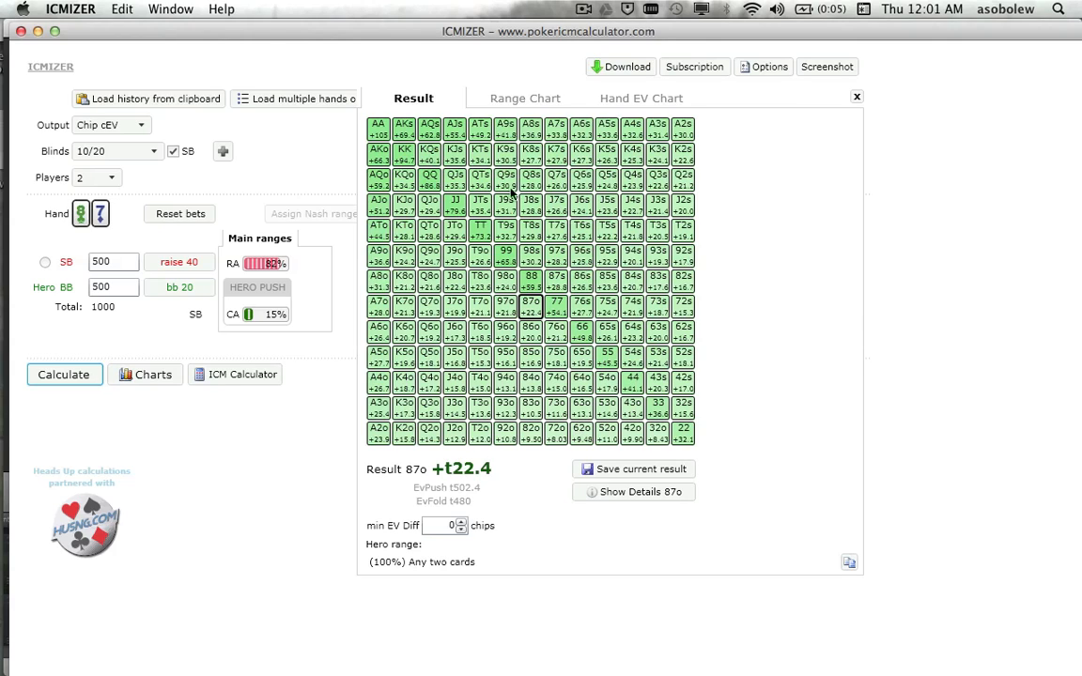
- Select Q9s in the results as the hero's hand and set the min EV Diff to 20 chips
{"action": "left_click", "coordinate": [508, 184]}
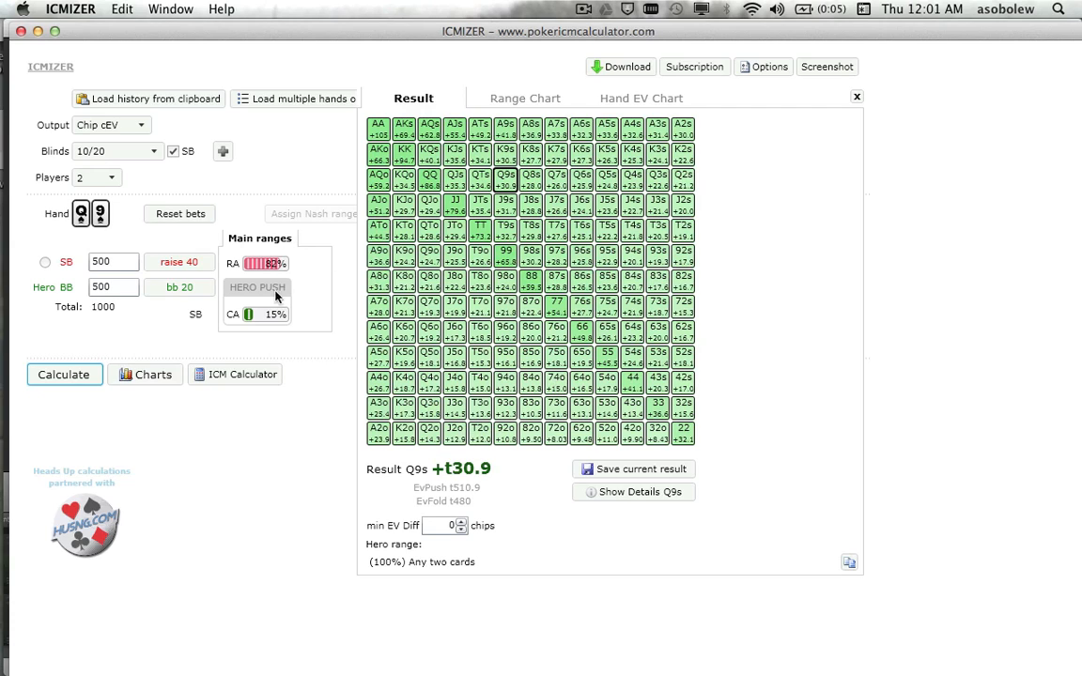
{"action": "left_click", "coordinate": [461, 522]}
{"action": "left_click", "coordinate": [462, 522]}
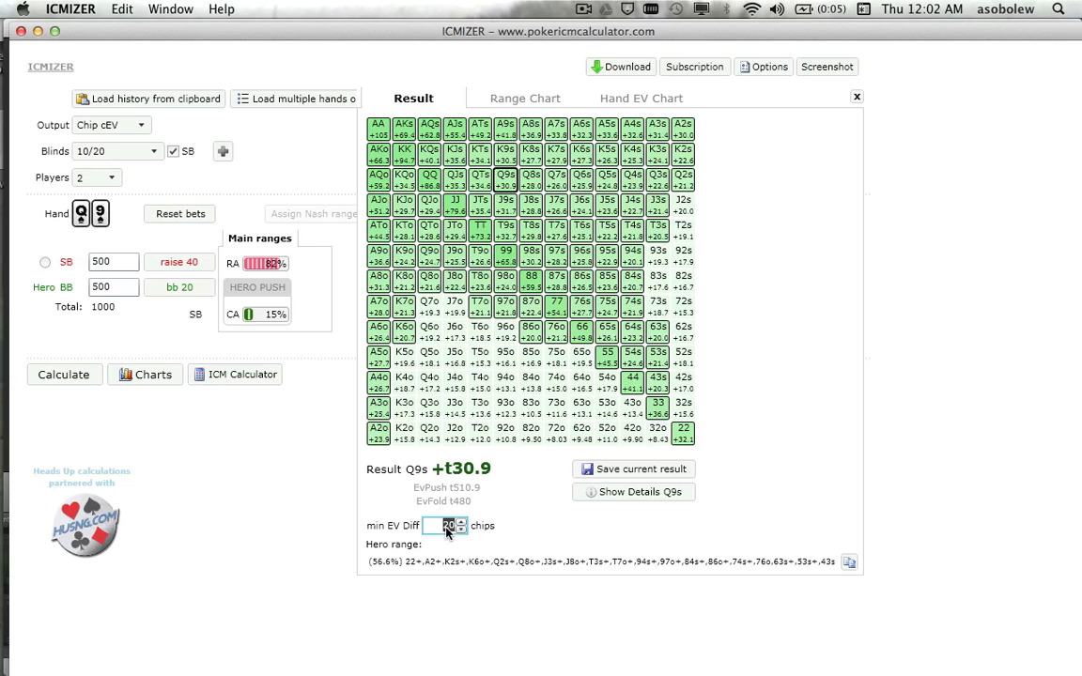